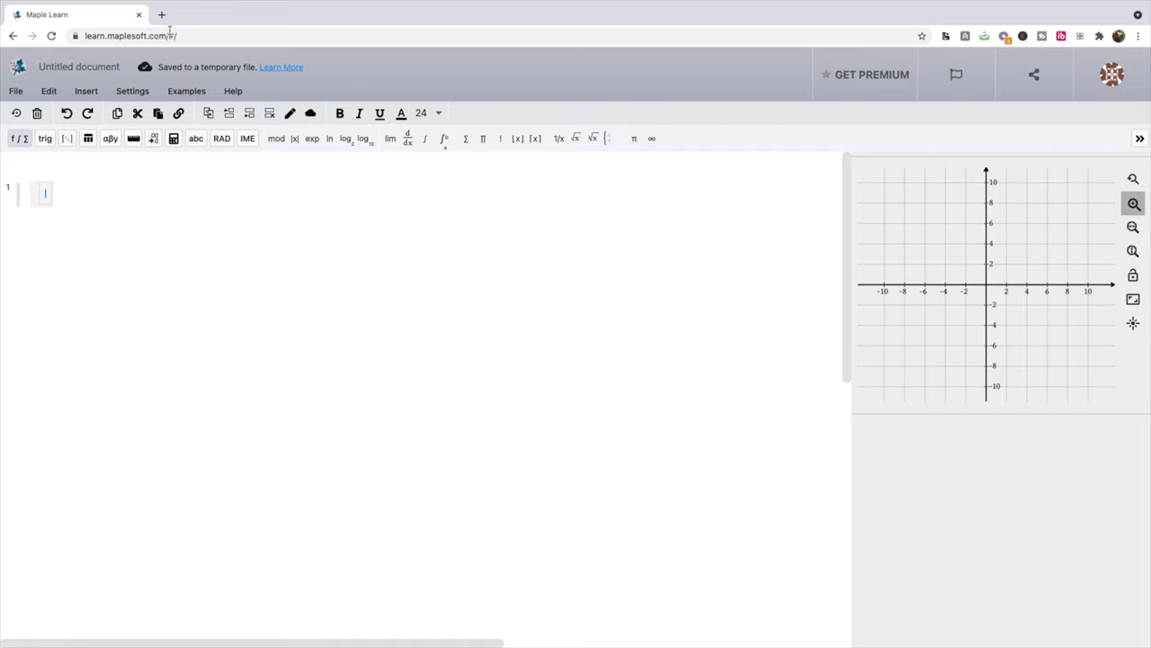
Enter y=a(x-h)^2+k, convert a to a variable, and add sliders for a, h and k.
text(y=a)
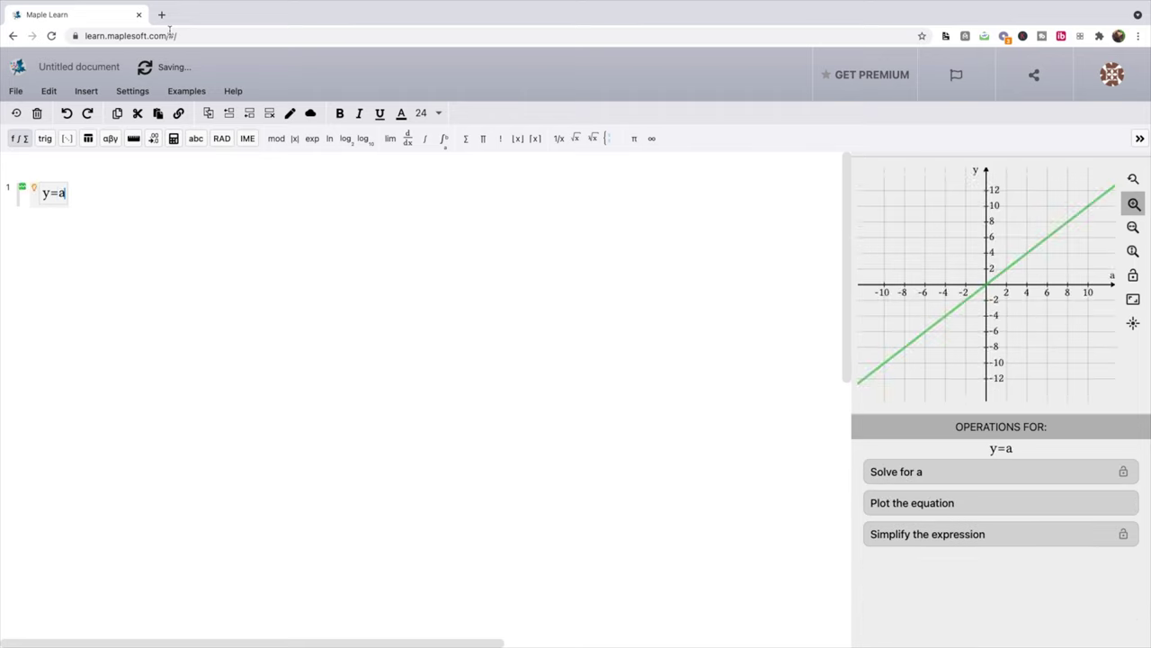
text((x-h))
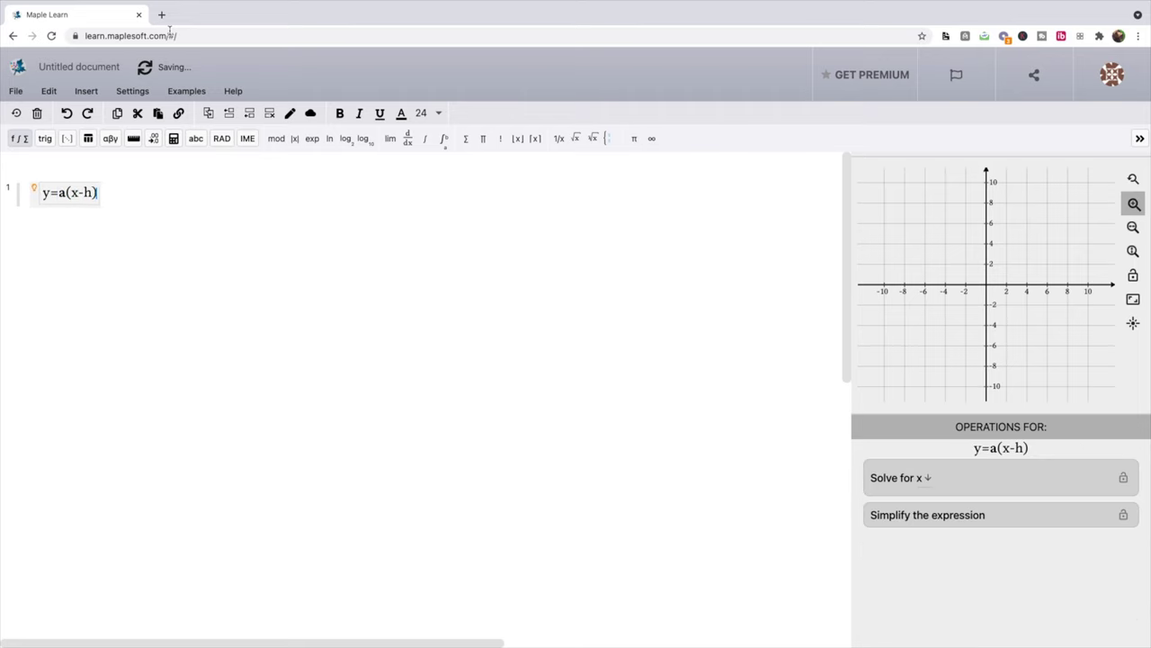
text(2+k)
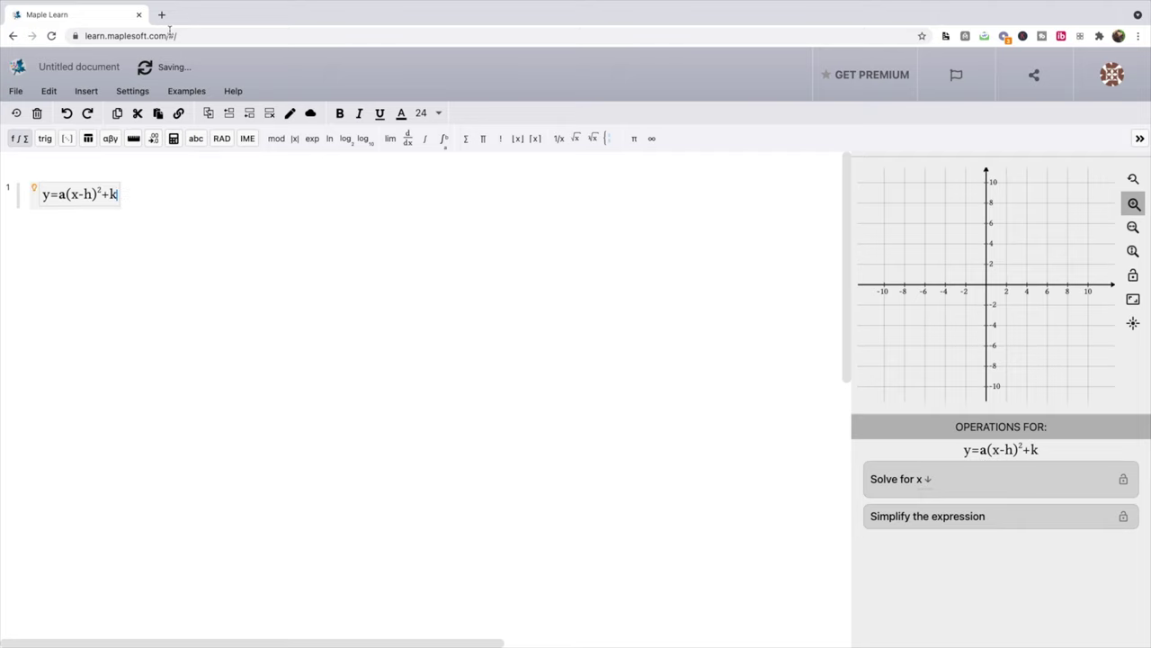
drag(280, 231, 378, 247)
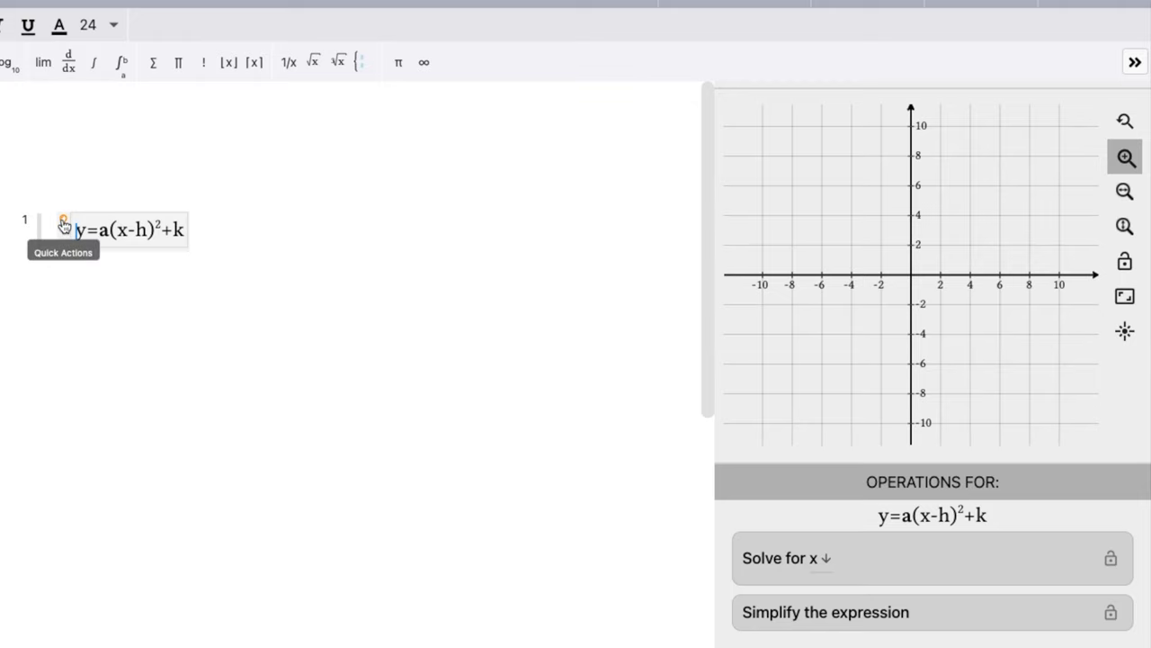
click(64, 223)
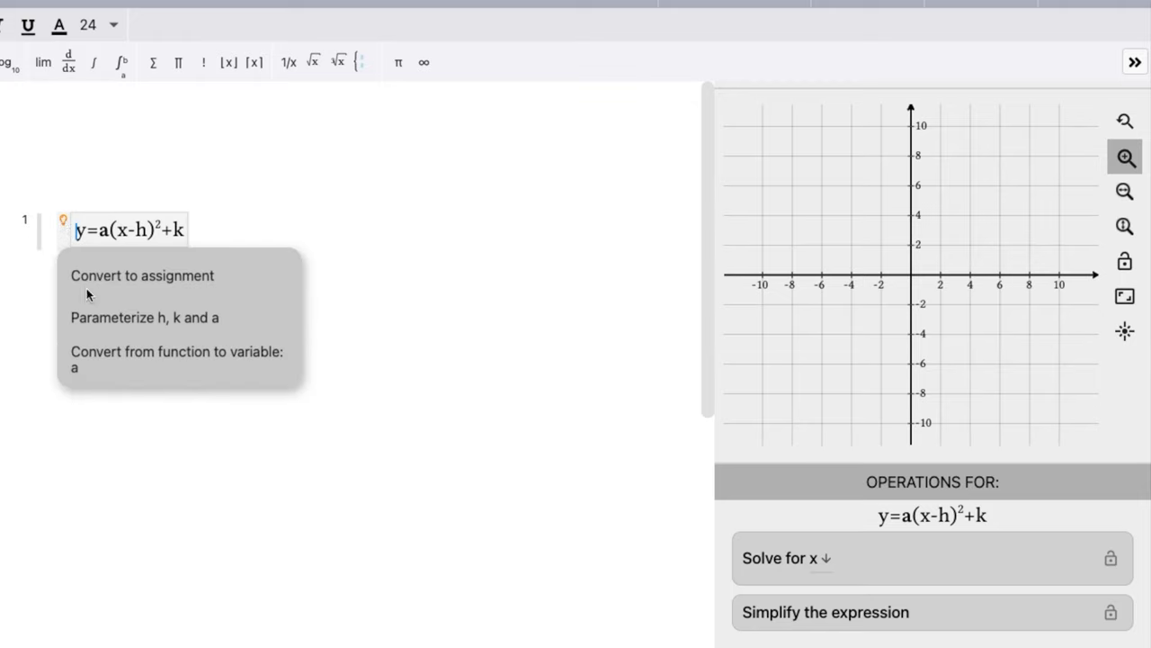
click(149, 360)
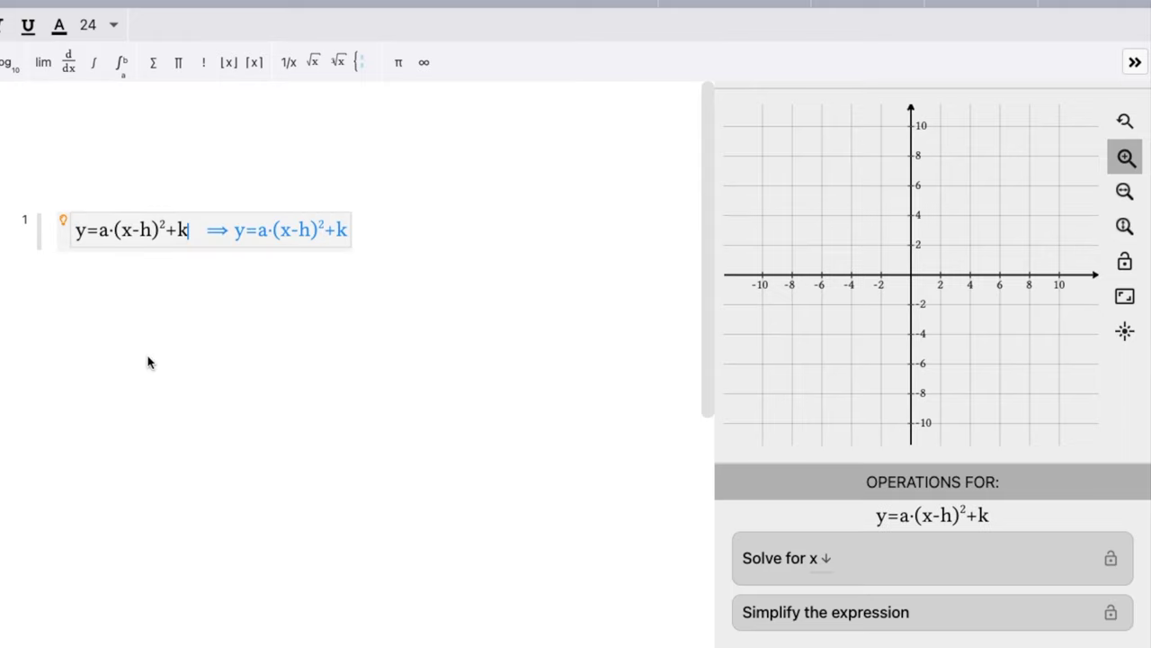
click(64, 226)
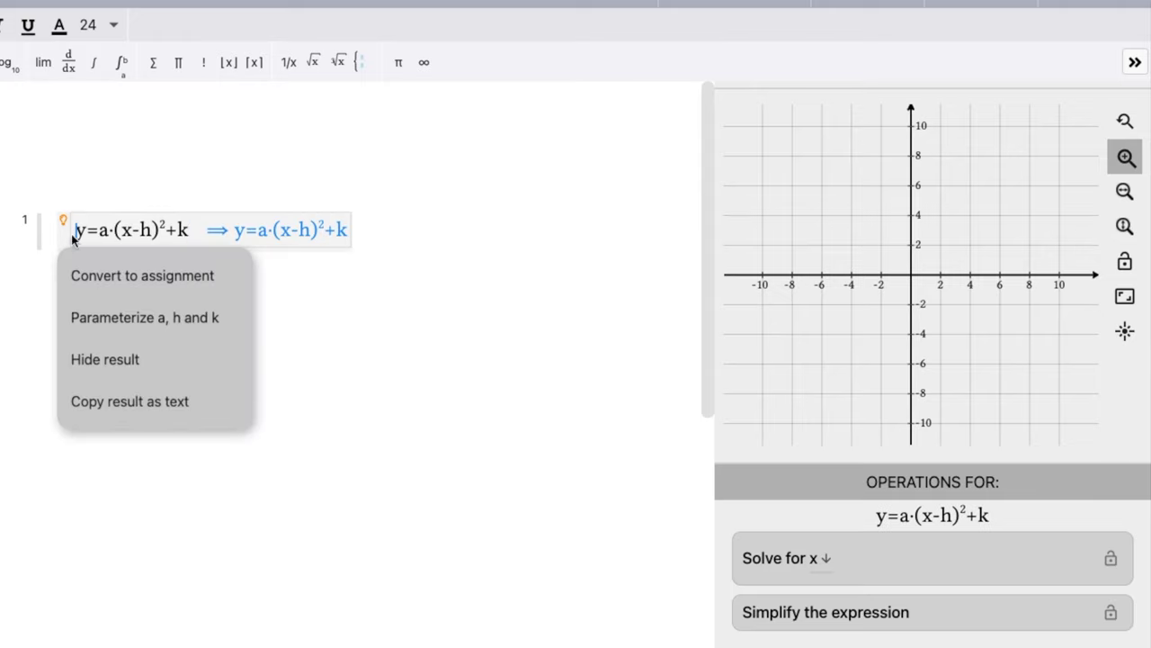
click(147, 317)
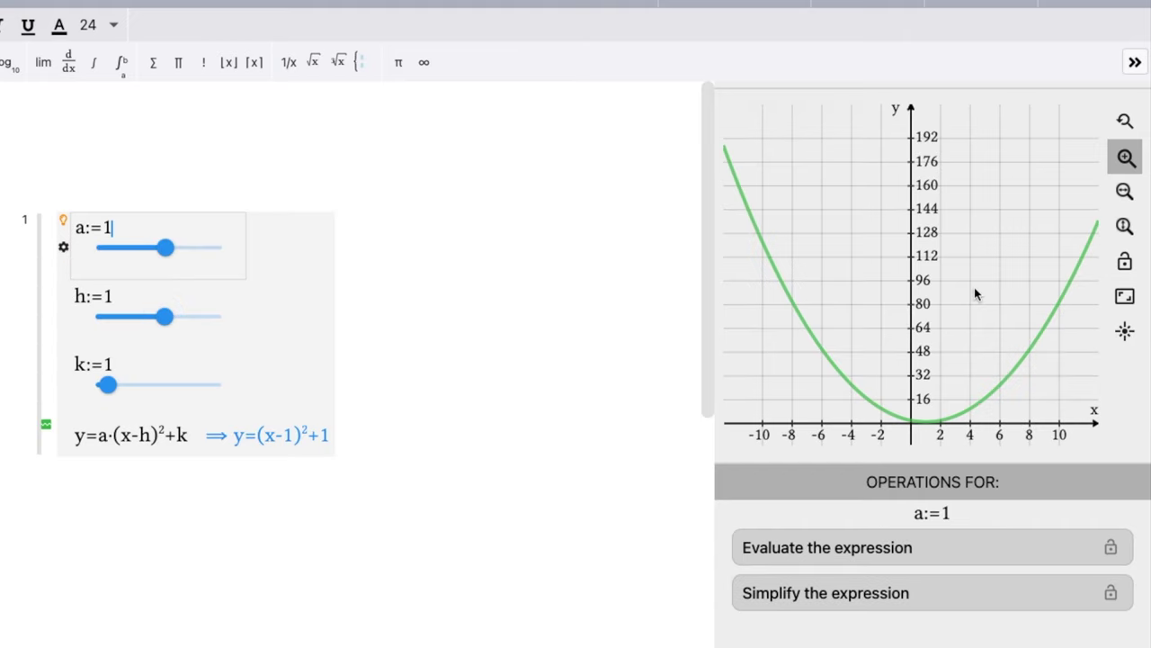
Zoom and pan the graph vertically only, so y runs from about -10 to 14.
click(1123, 230)
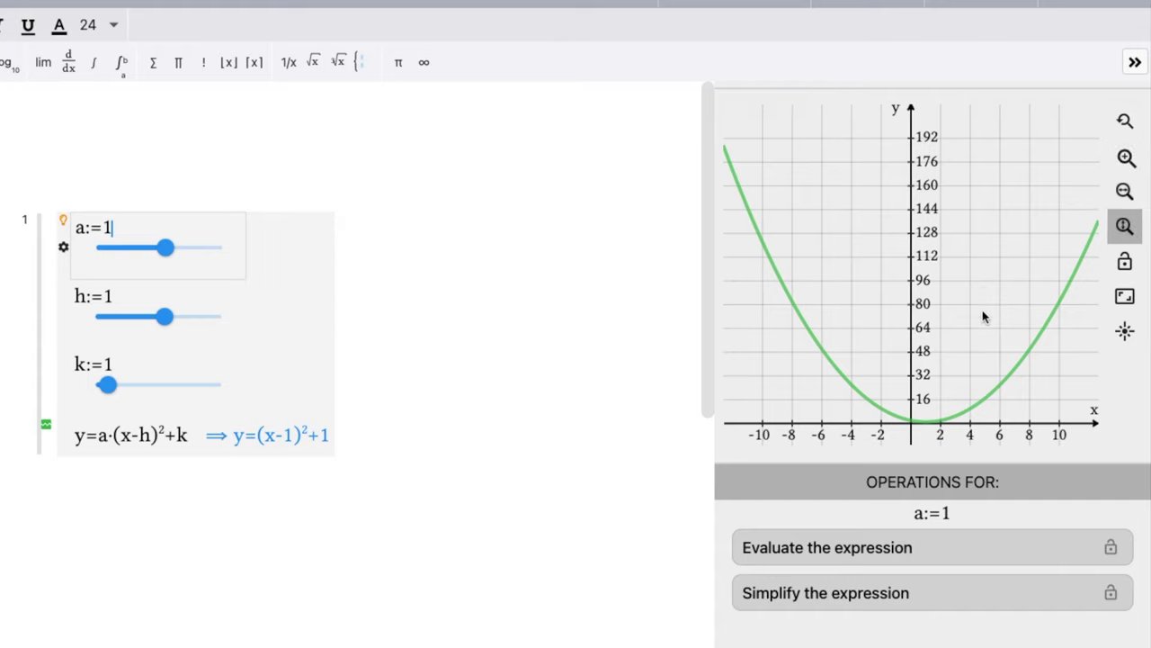
drag(984, 316, 926, 333)
scroll(926, 333, up, 5)
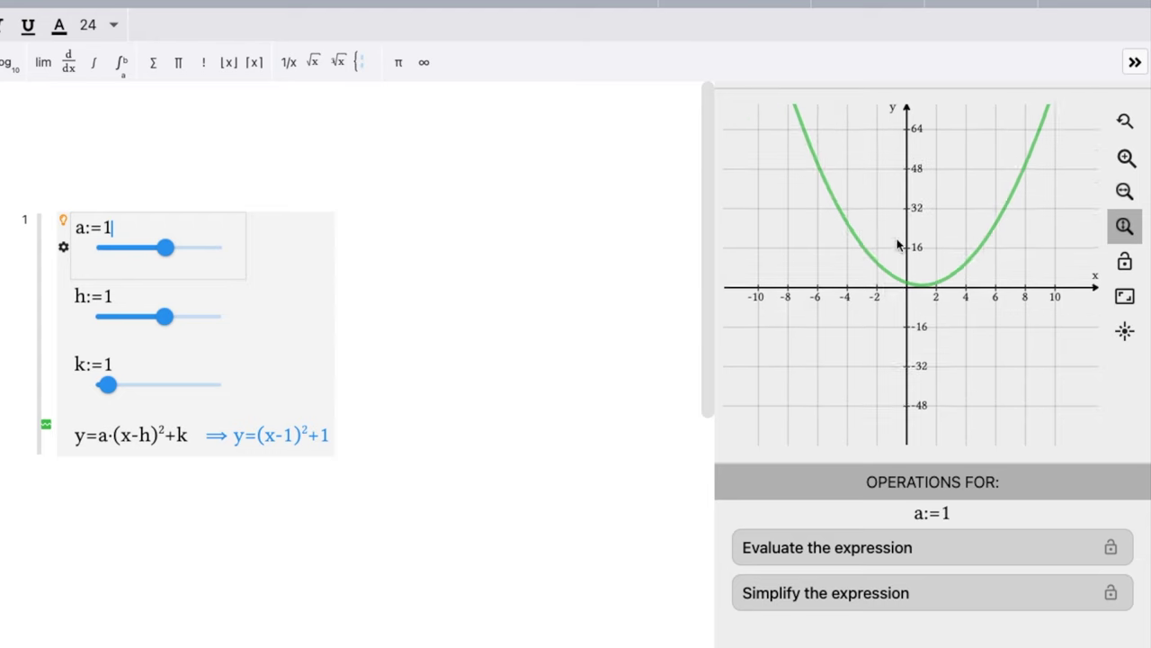
scroll(911, 291, up, 5)
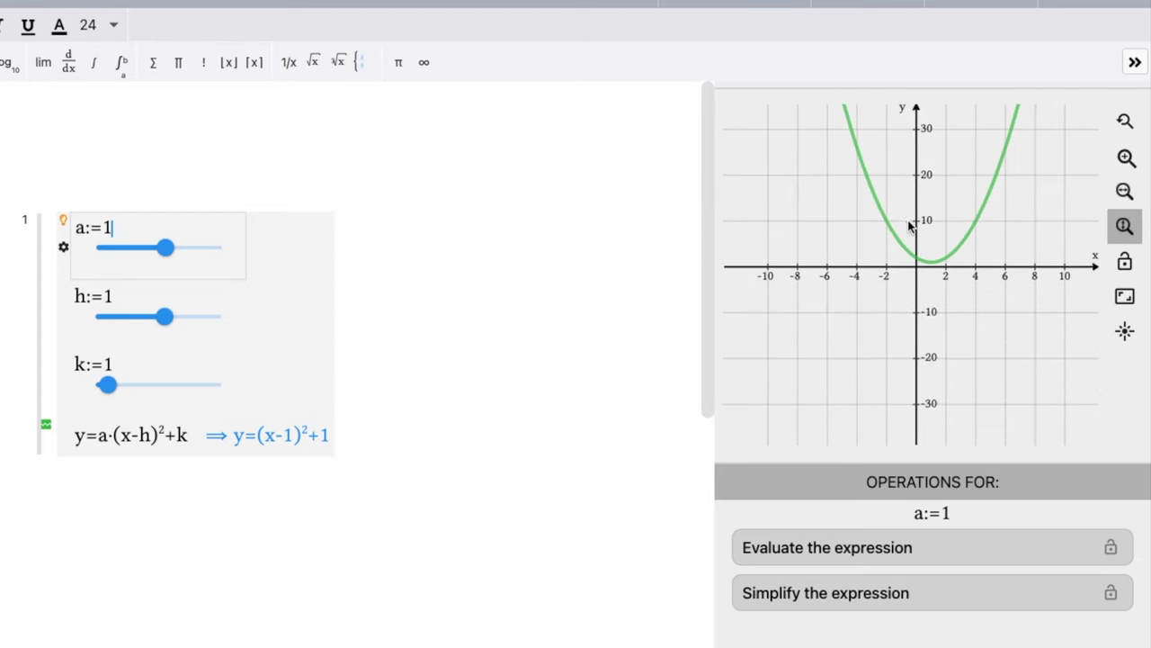
mouse_move(908, 220)
mouse_down()
mouse_move(915, 273)
mouse_move(917, 199)
mouse_move(930, 334)
mouse_move(962, 208)
mouse_move(955, 261)
mouse_move(923, 216)
mouse_up()
scroll(948, 249, up, 2)
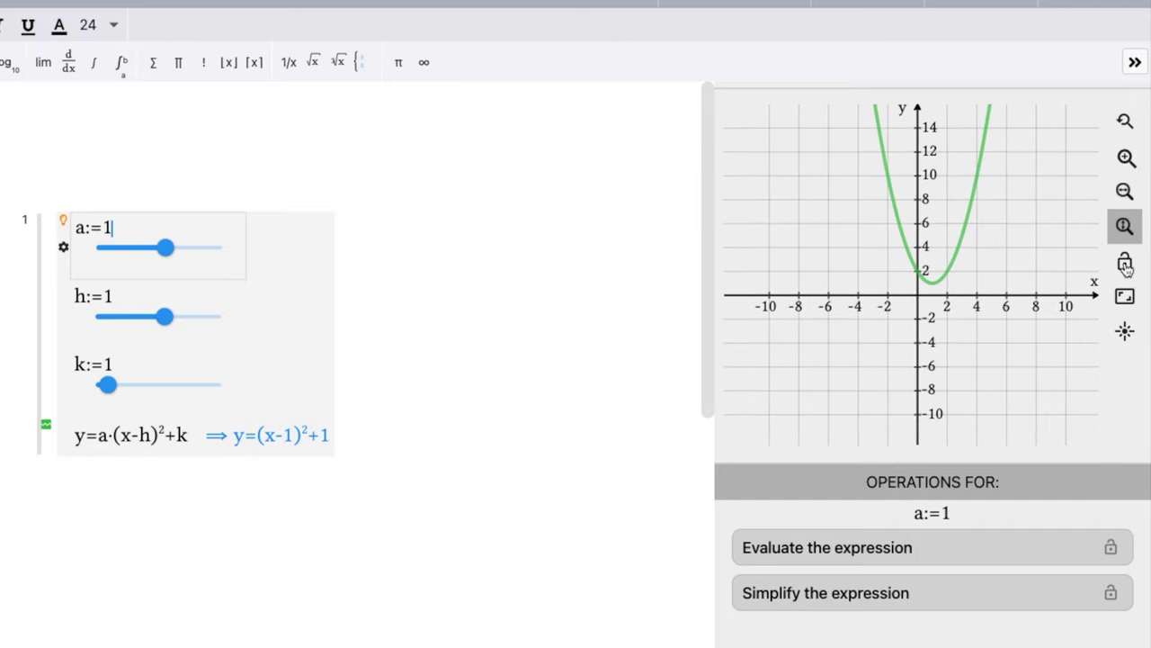
click(328, 439)
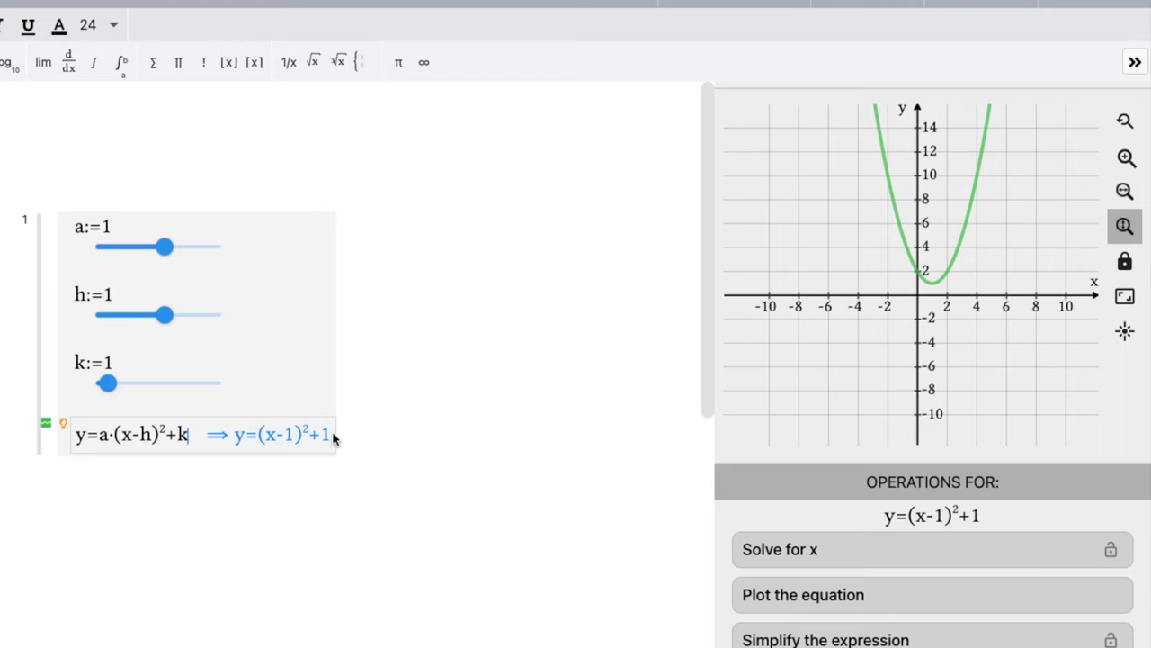
Graph the base curve y=x^2 and set the a slider range to -5 to 5, continuous.
key(Return)
text(y=)
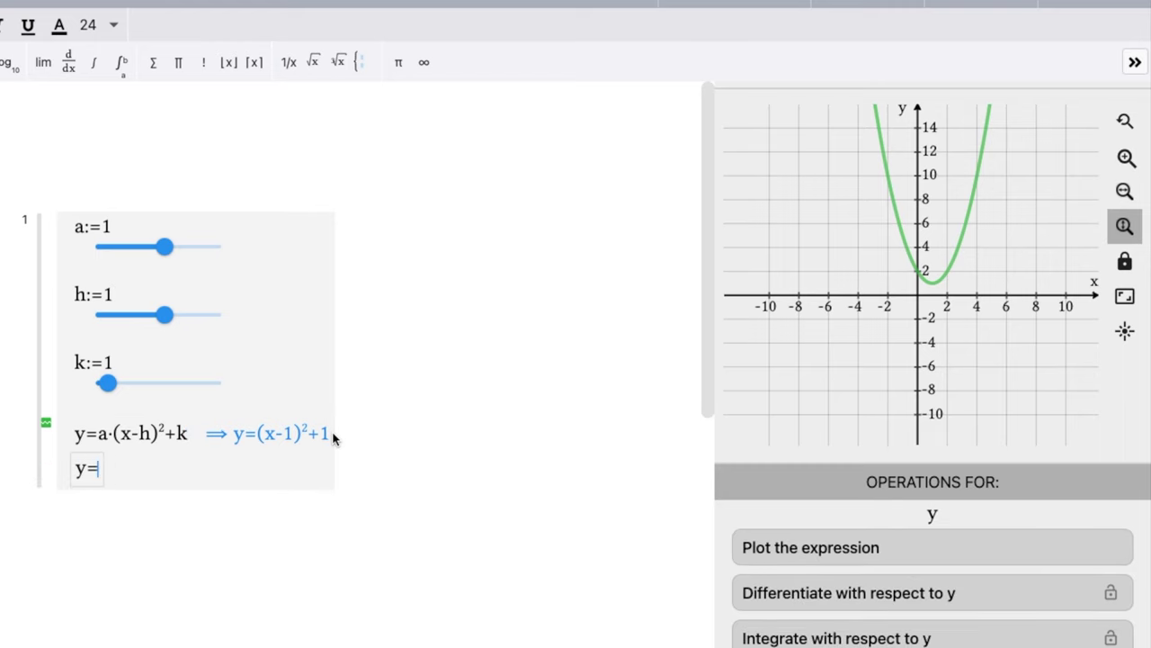
text(x^2)
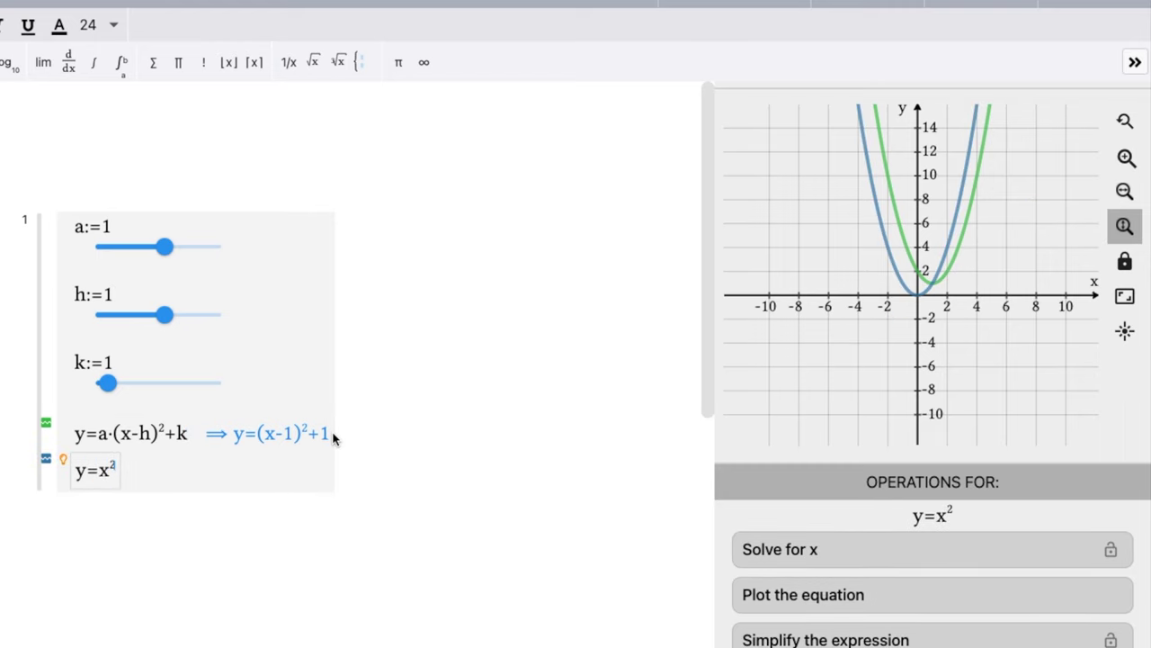
click(76, 241)
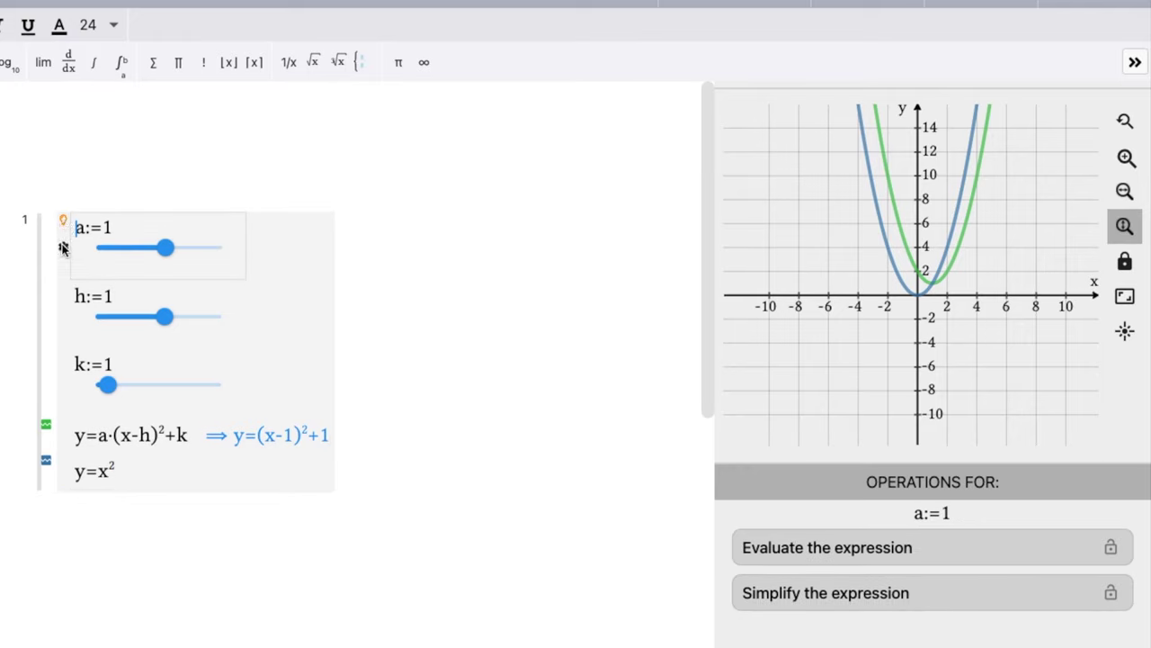
click(63, 248)
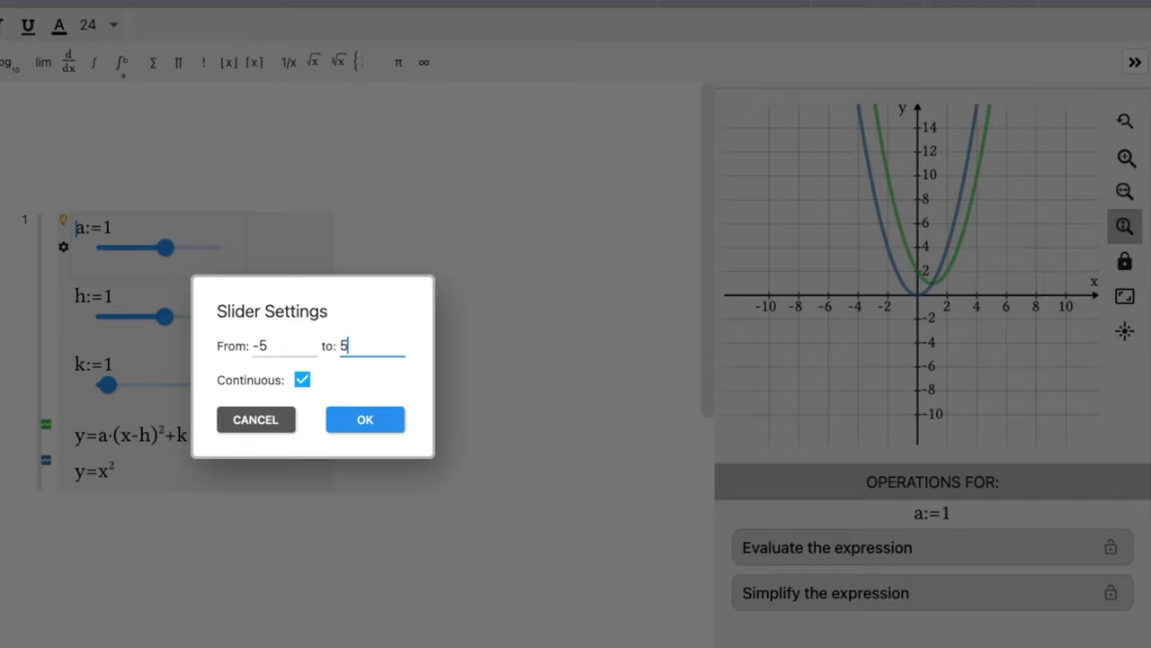
key(Return)
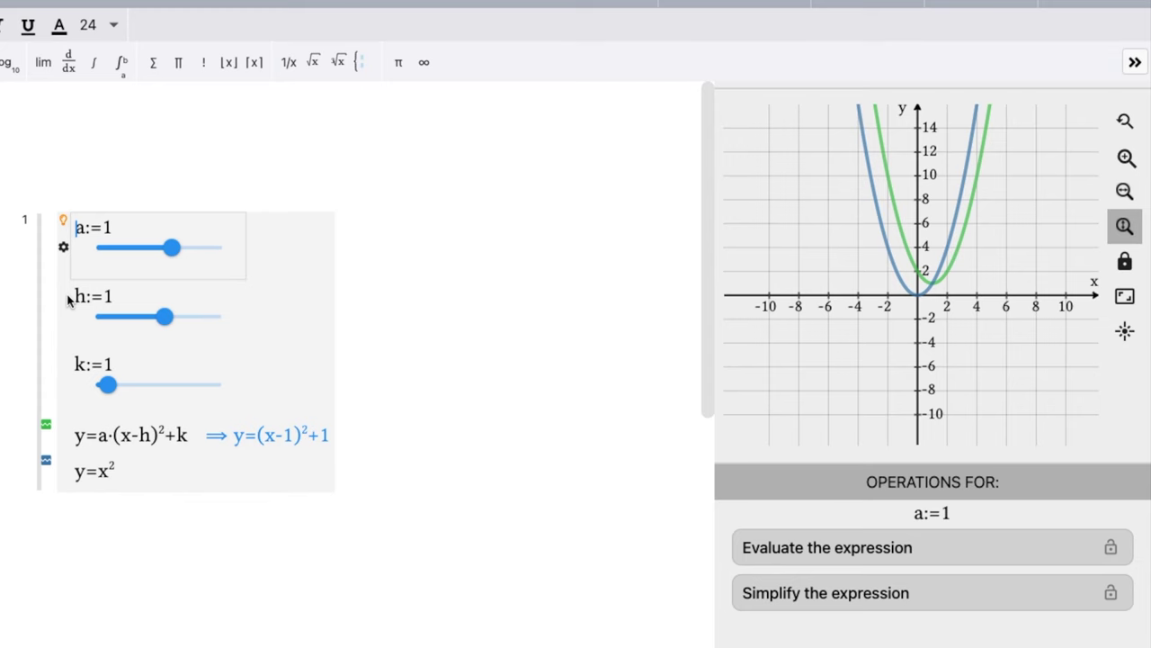
Set the h and k slider ranges to -10 to 10.
click(73, 302)
click(63, 314)
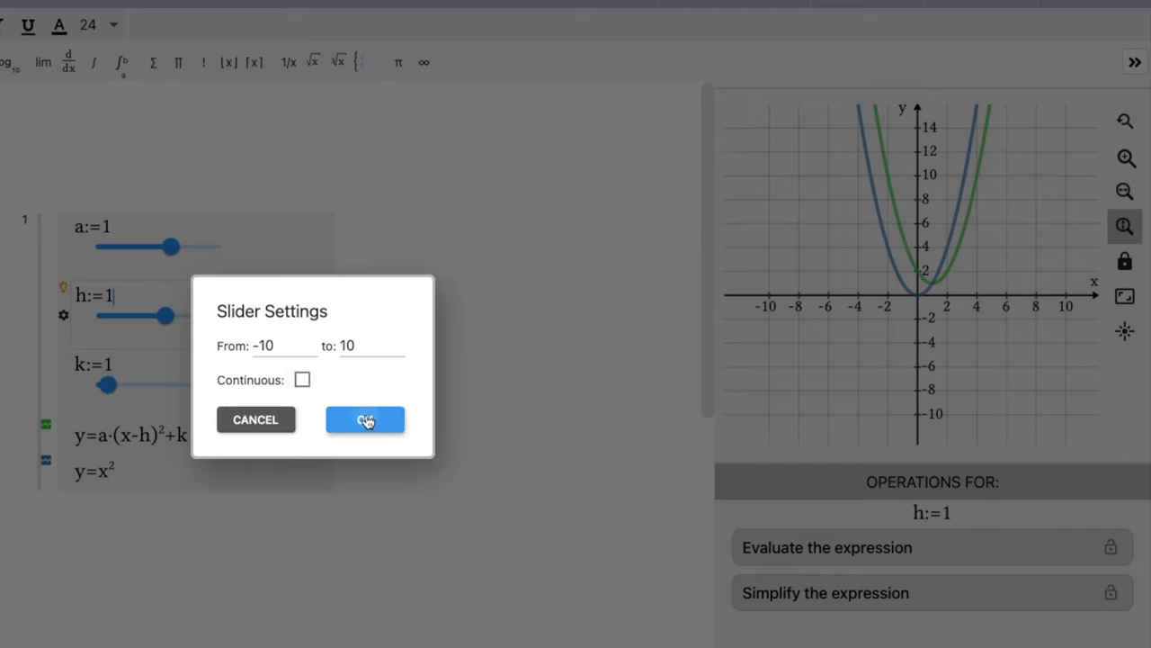
click(365, 420)
click(64, 367)
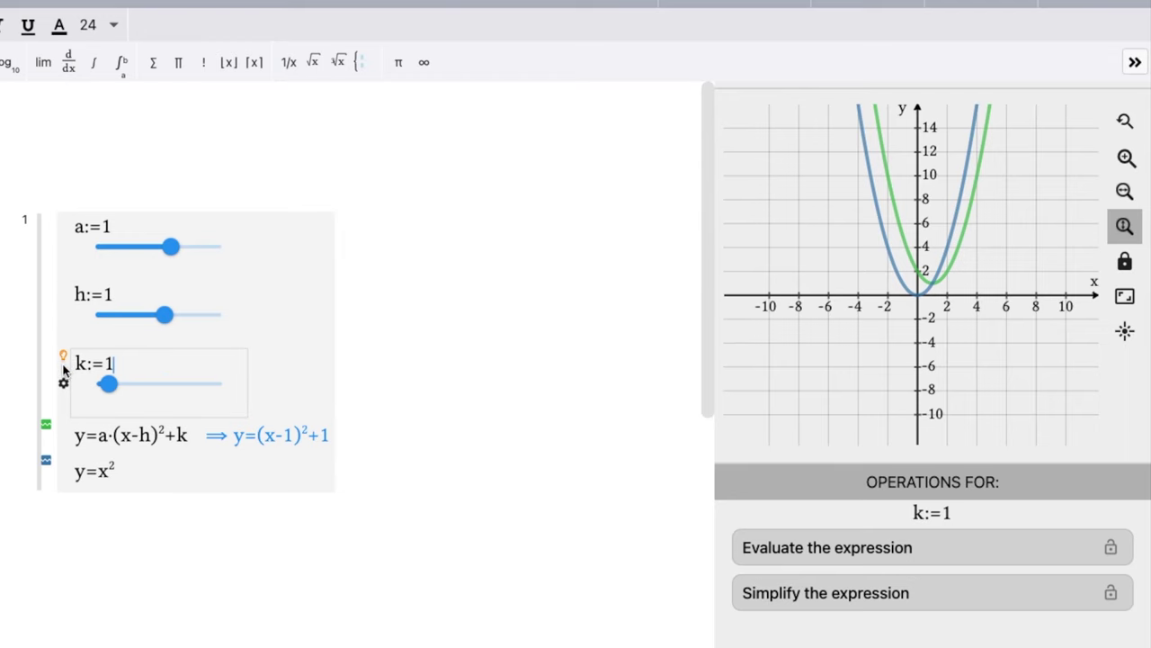
click(64, 384)
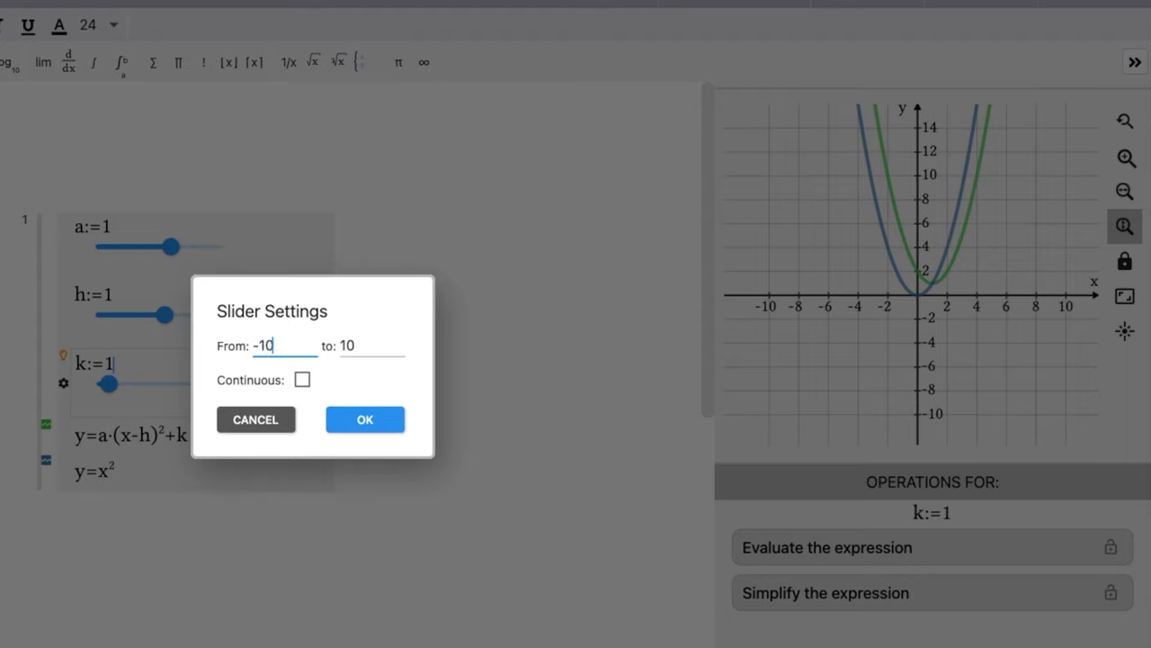
click(364, 421)
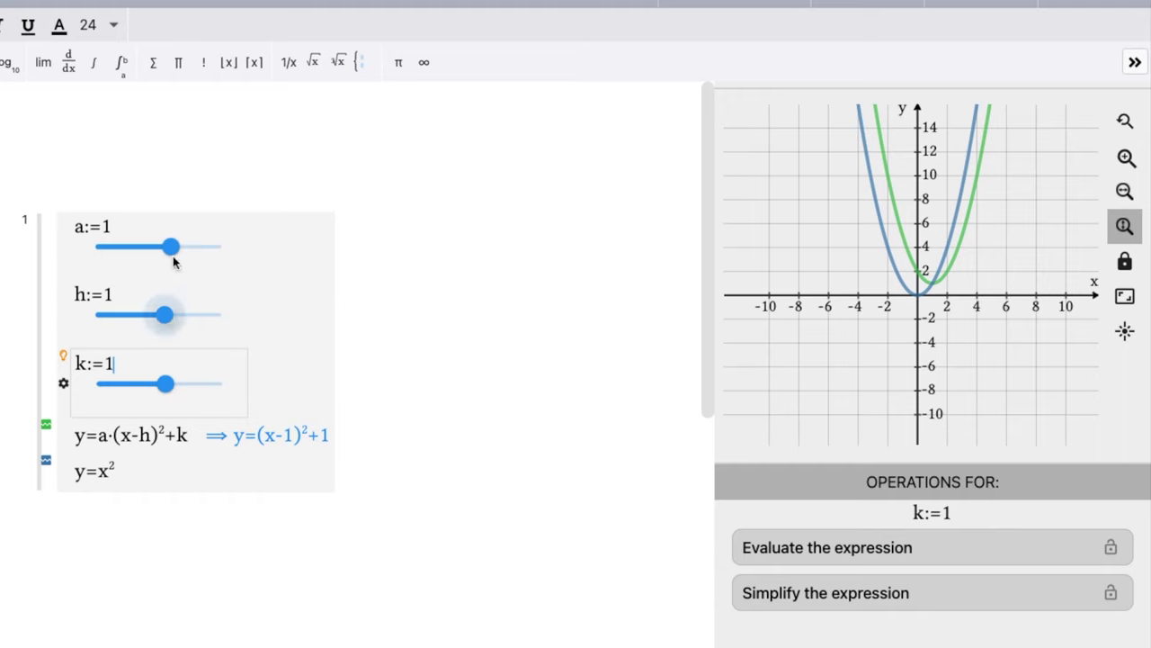
Drag the h and k sliders back to 0 so the curve overlays y=x^2.
click(154, 318)
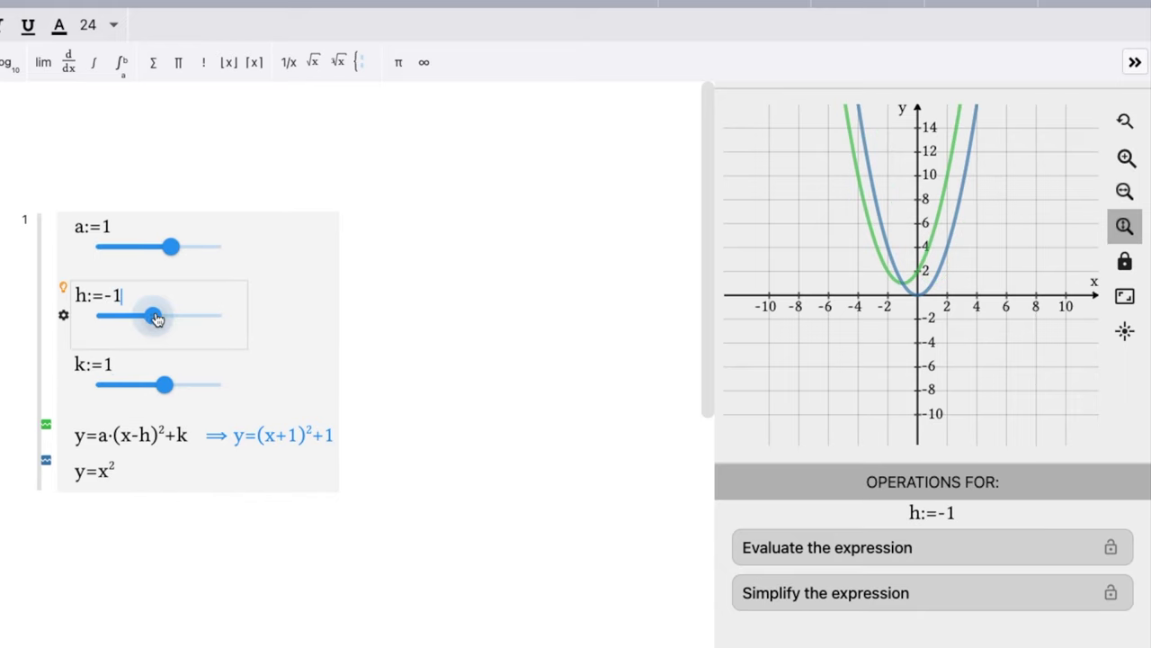
drag(157, 318, 160, 321)
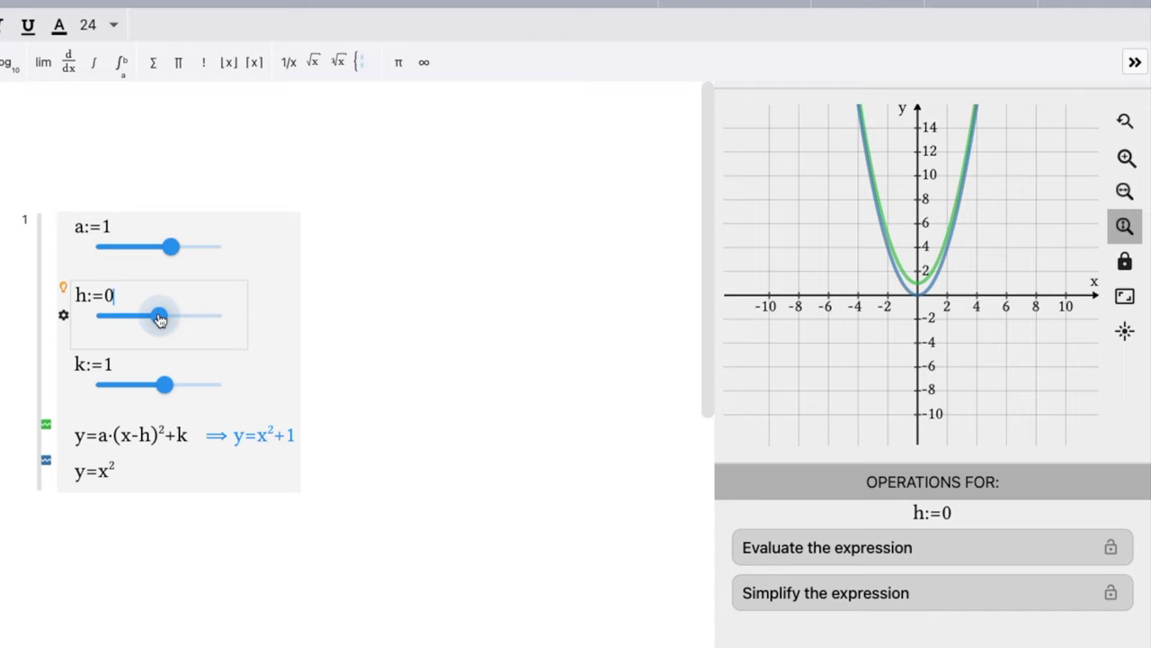
drag(164, 387, 159, 387)
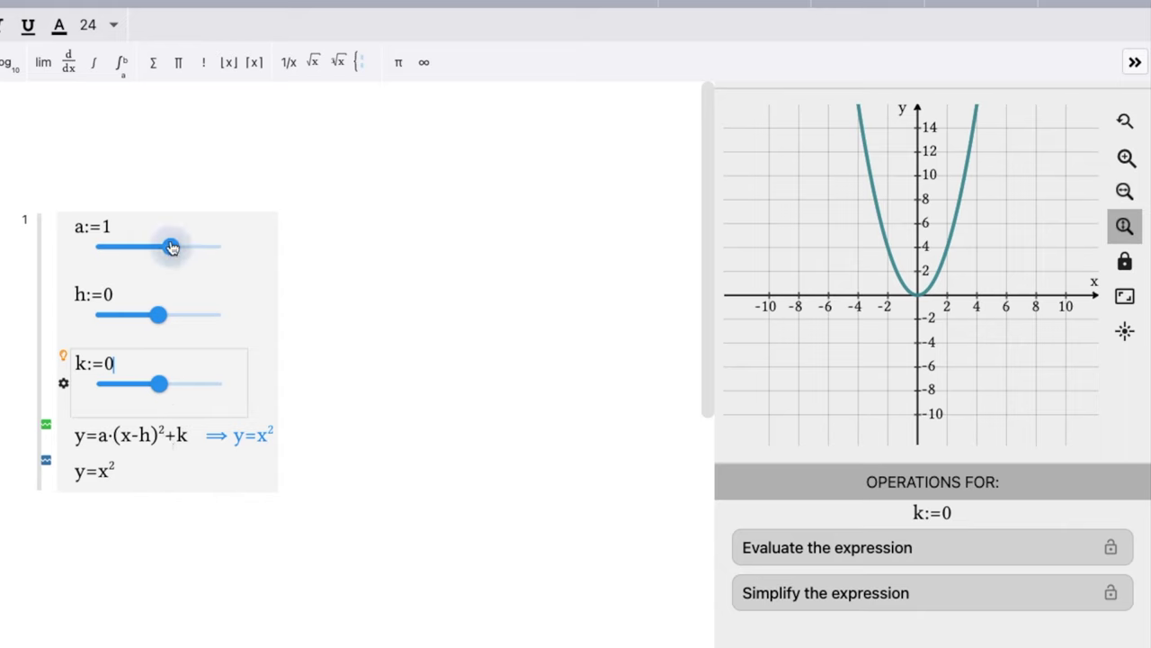
Set a to 2, h to -1 and k to 3, then drag a negative to about -2.02.
drag(172, 248, 186, 250)
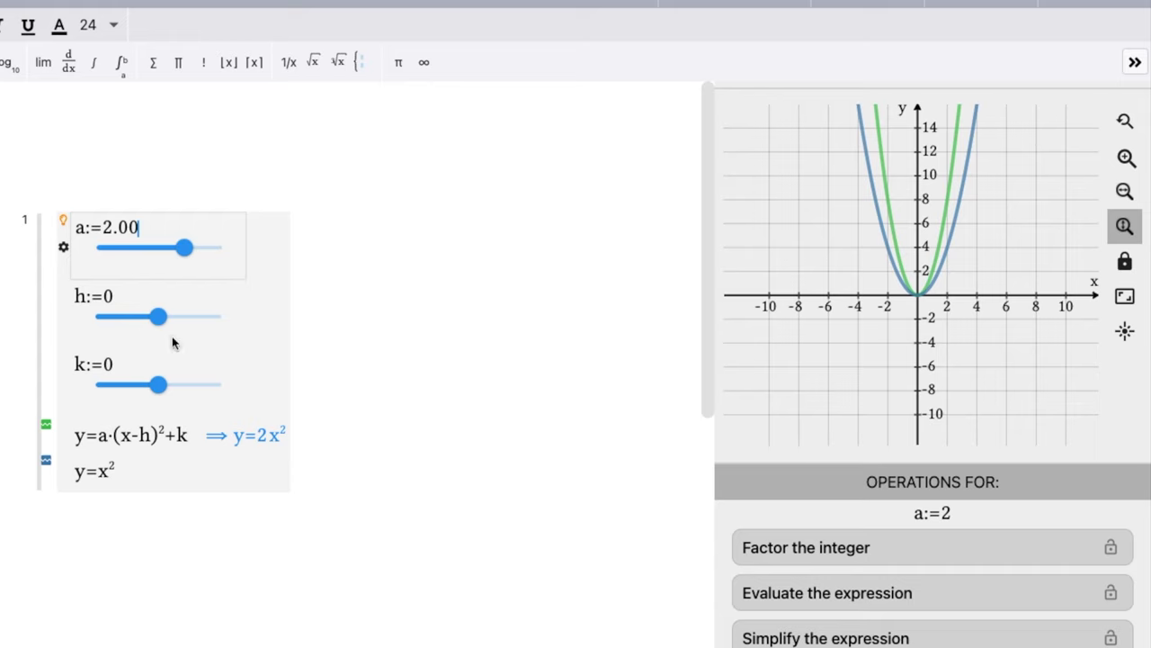
drag(159, 317, 163, 327)
drag(163, 328, 157, 321)
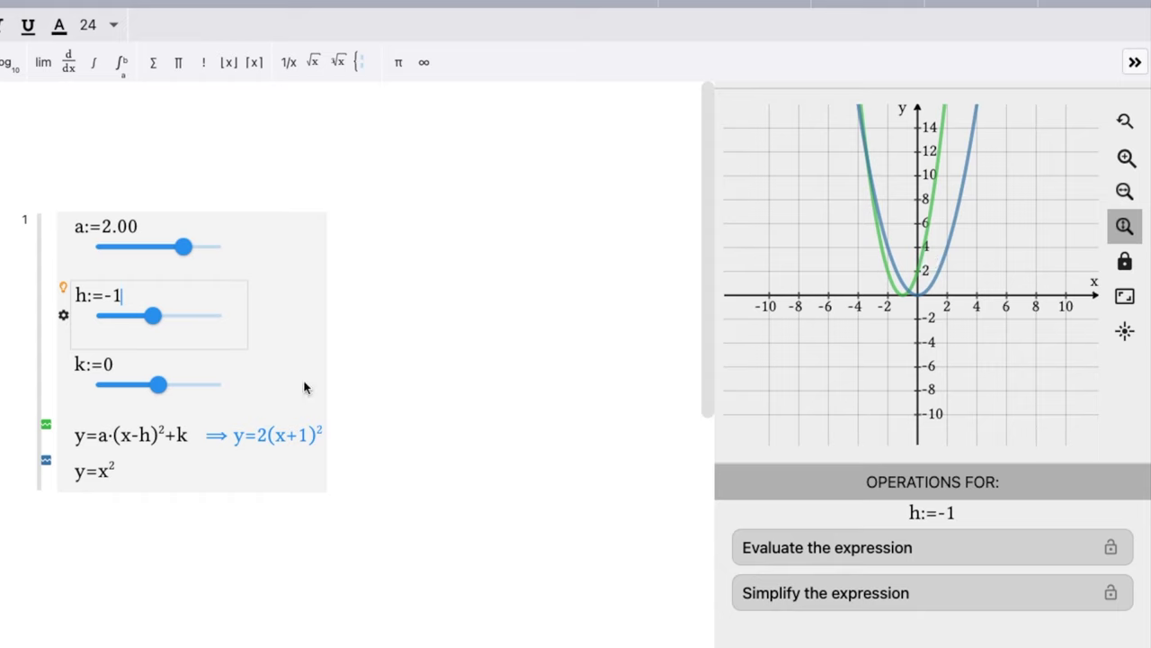
drag(159, 387, 158, 388)
drag(159, 389, 179, 396)
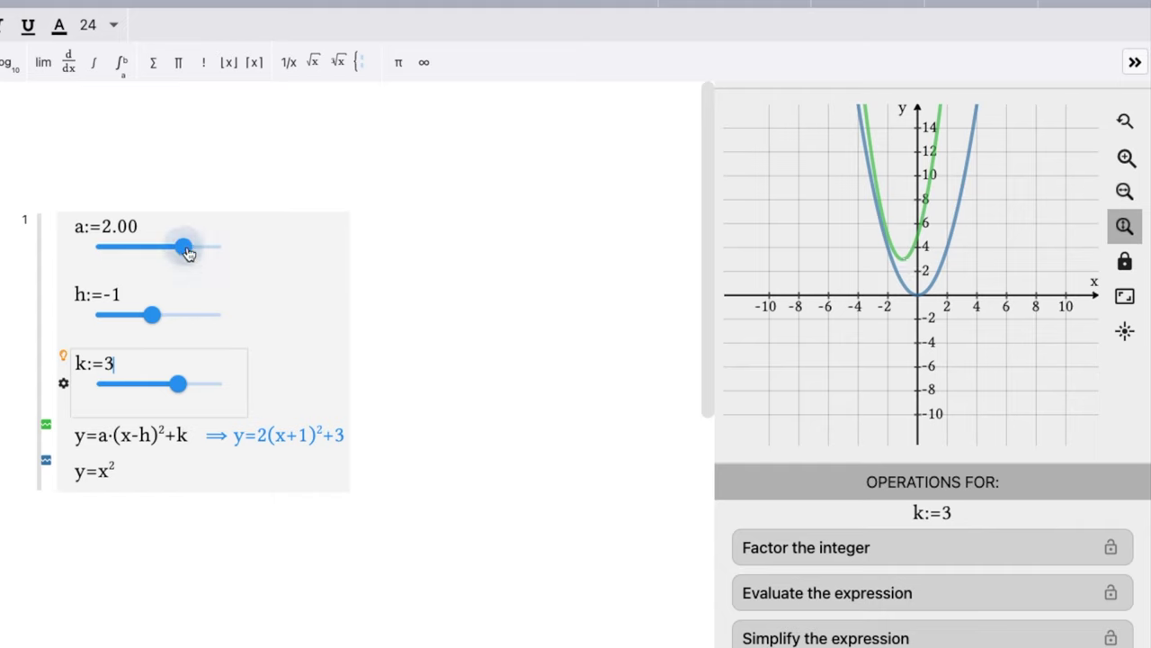
drag(186, 253, 133, 259)
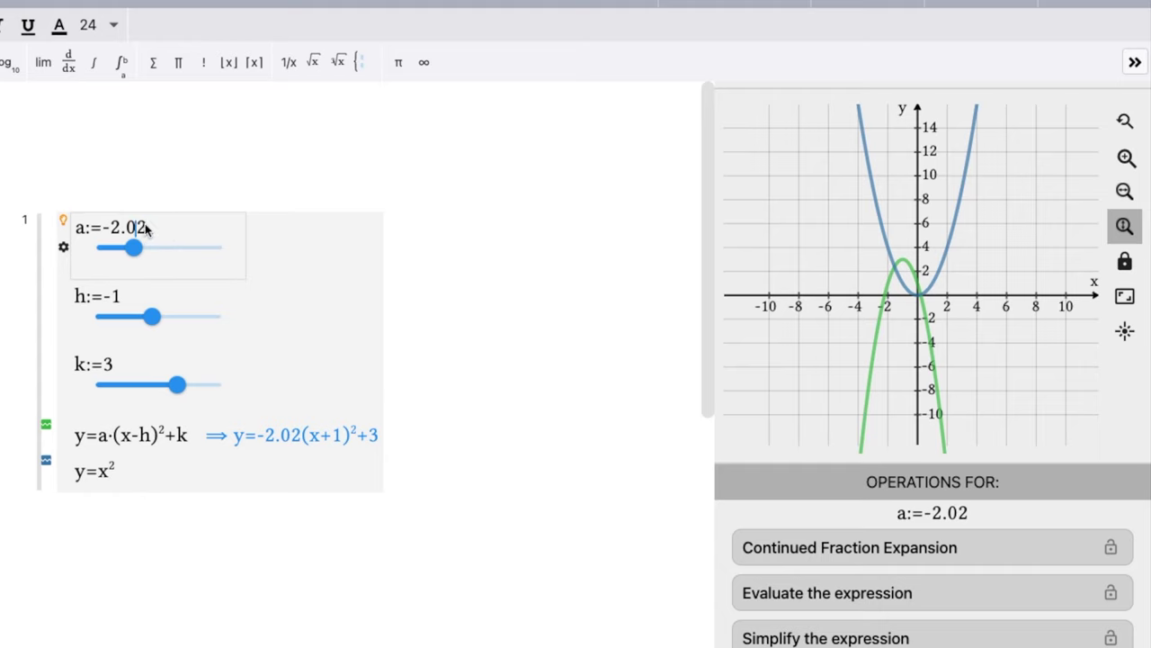
Edit a to exactly -2 and h to 5, then clear the value of k.
key(BackSpace)
key(BackSpace)
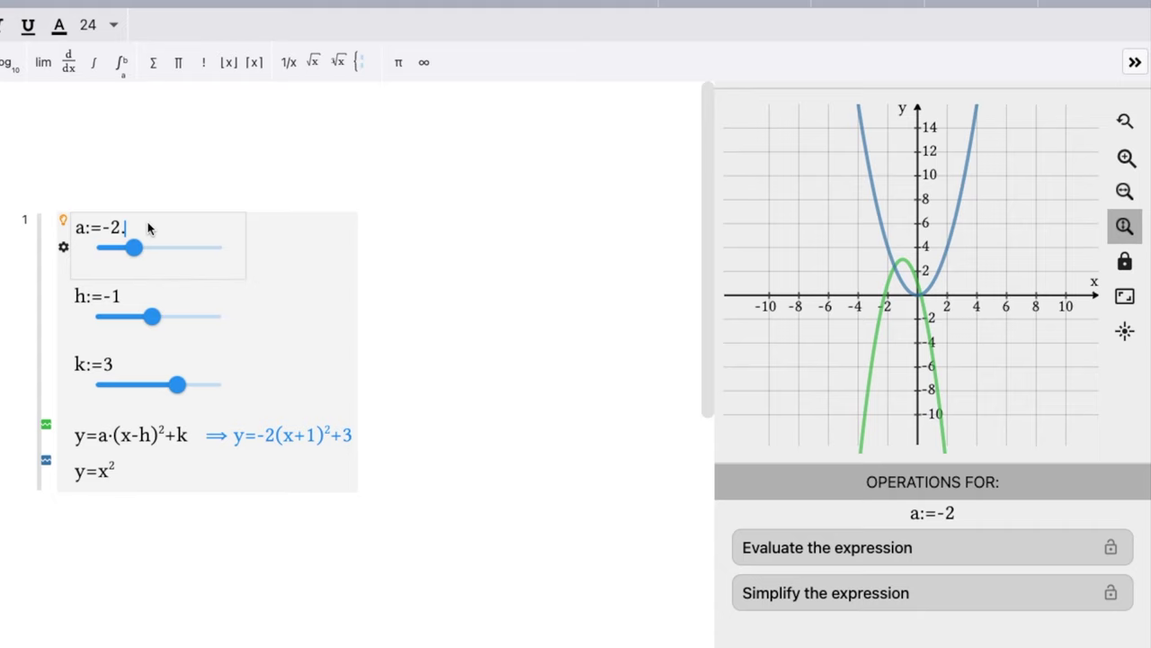
key(BackSpace)
click(111, 299)
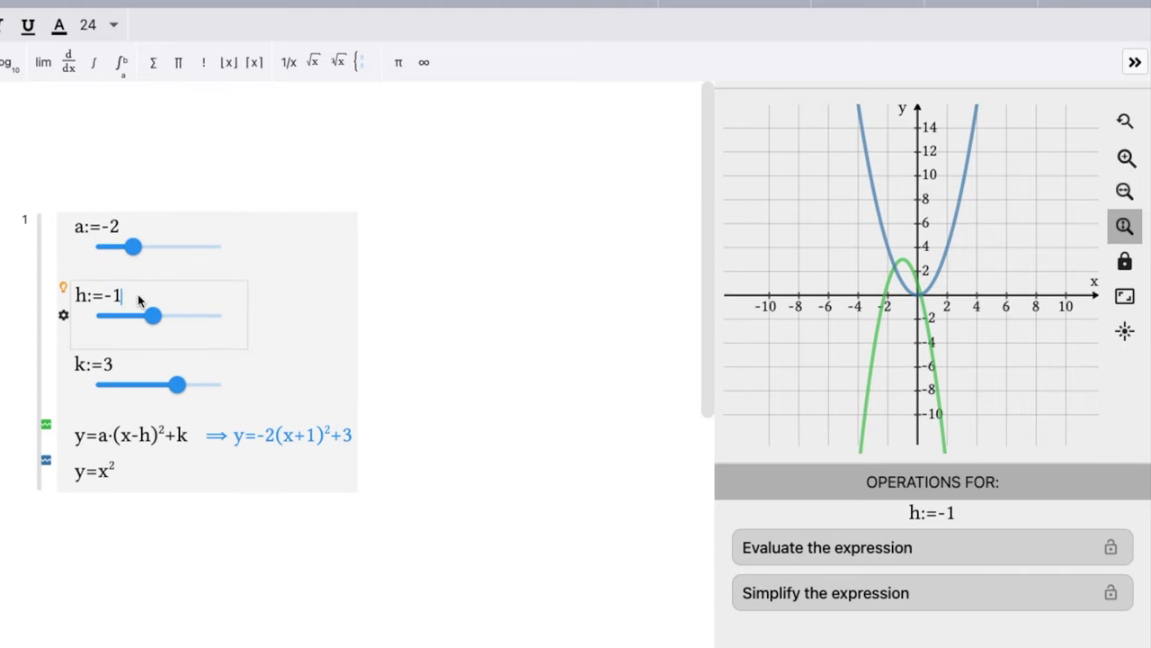
key(BackSpace)
key(BackSpace)
text(5)
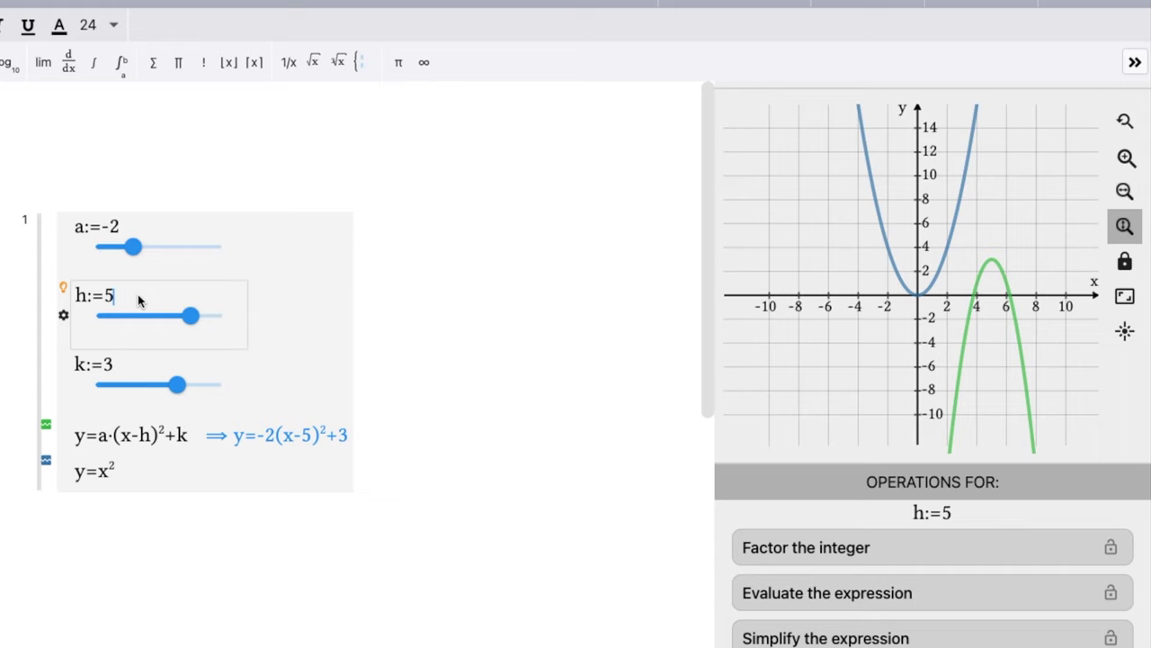
click(111, 365)
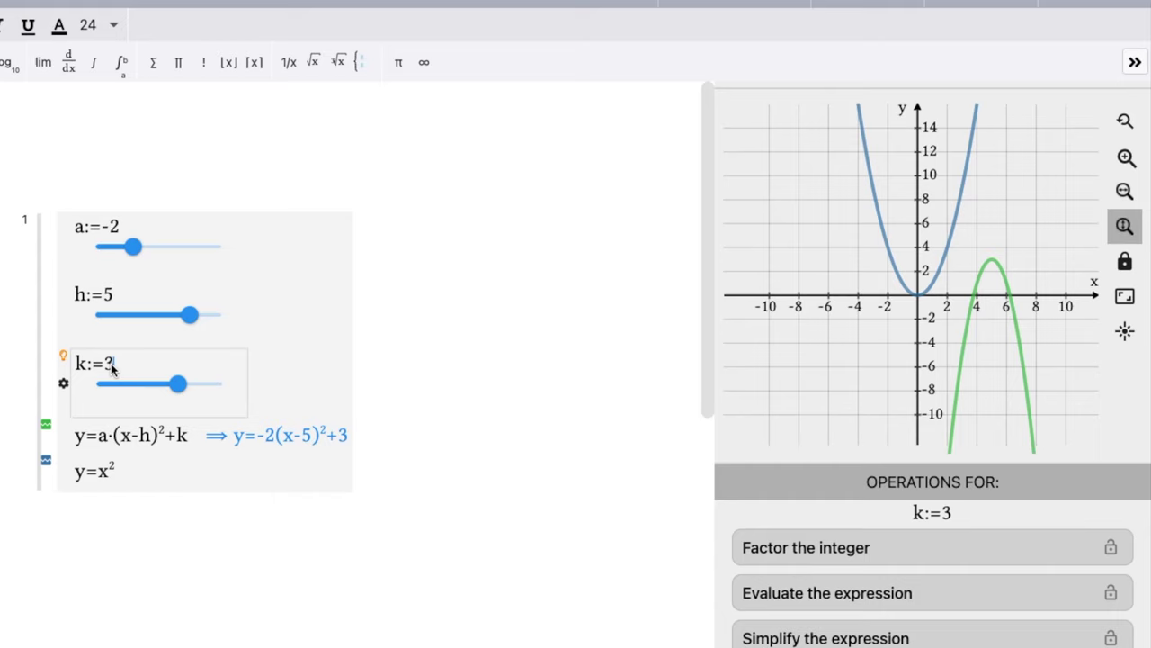
key(BackSpace)
key(BackSpace)
Redefine k as k=-3 and parameterize it into a slider with value -3.
text(-3)
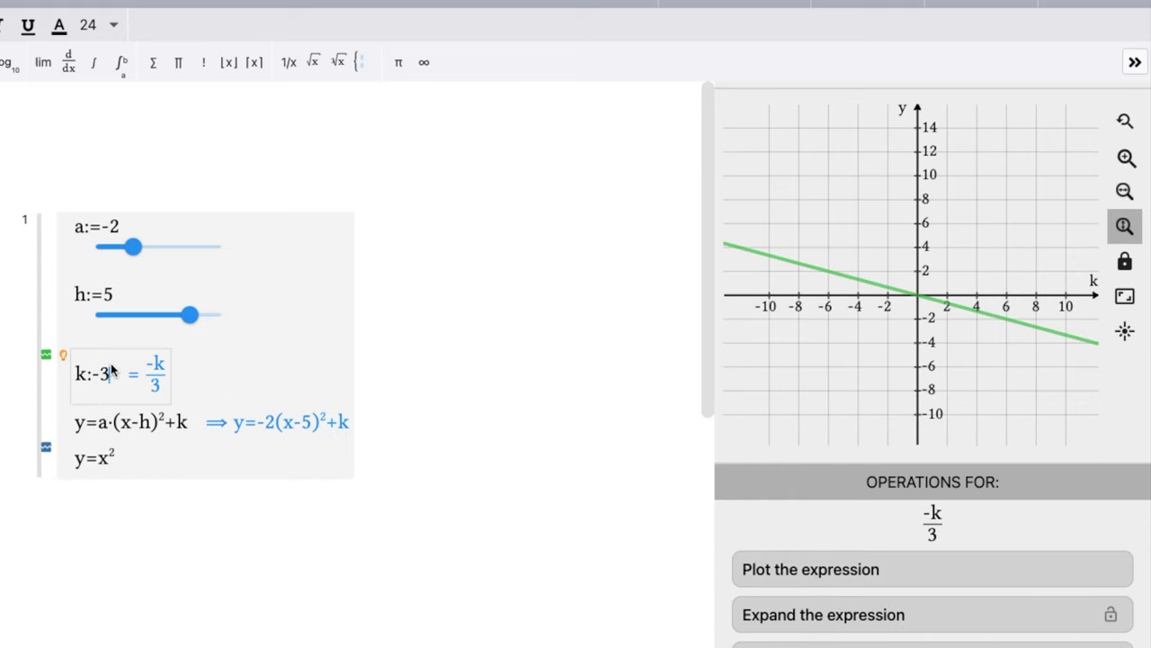
key(BackSpace)
key(BackSpace)
key(BackSpace)
text(=-)
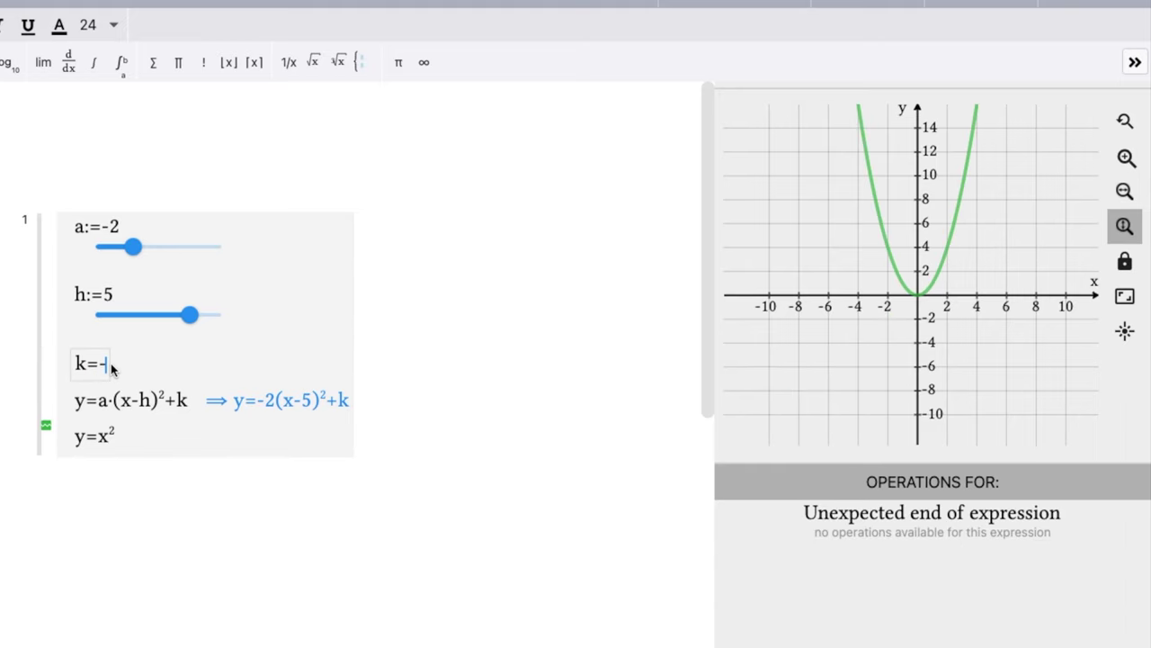
text(3)
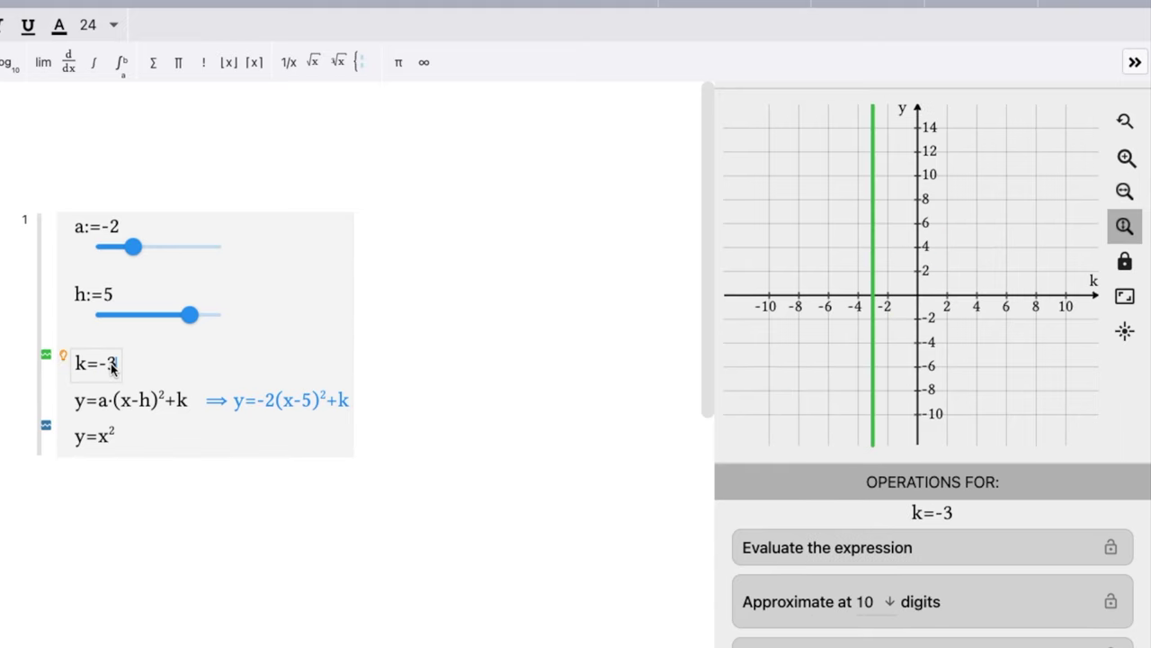
click(63, 355)
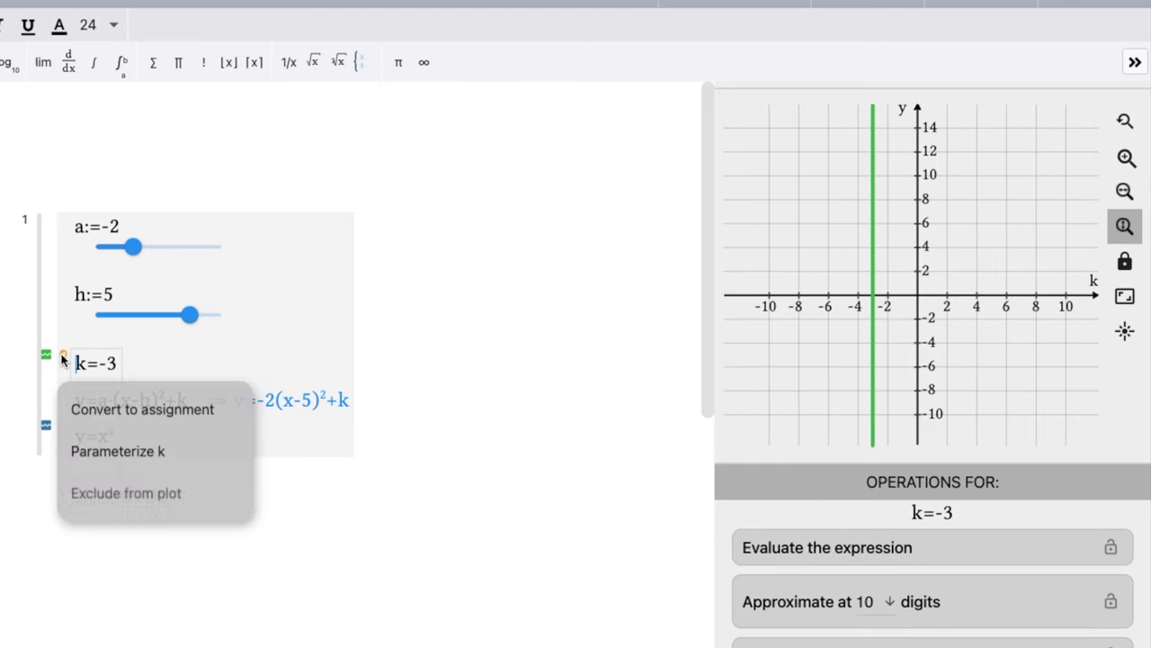
click(122, 451)
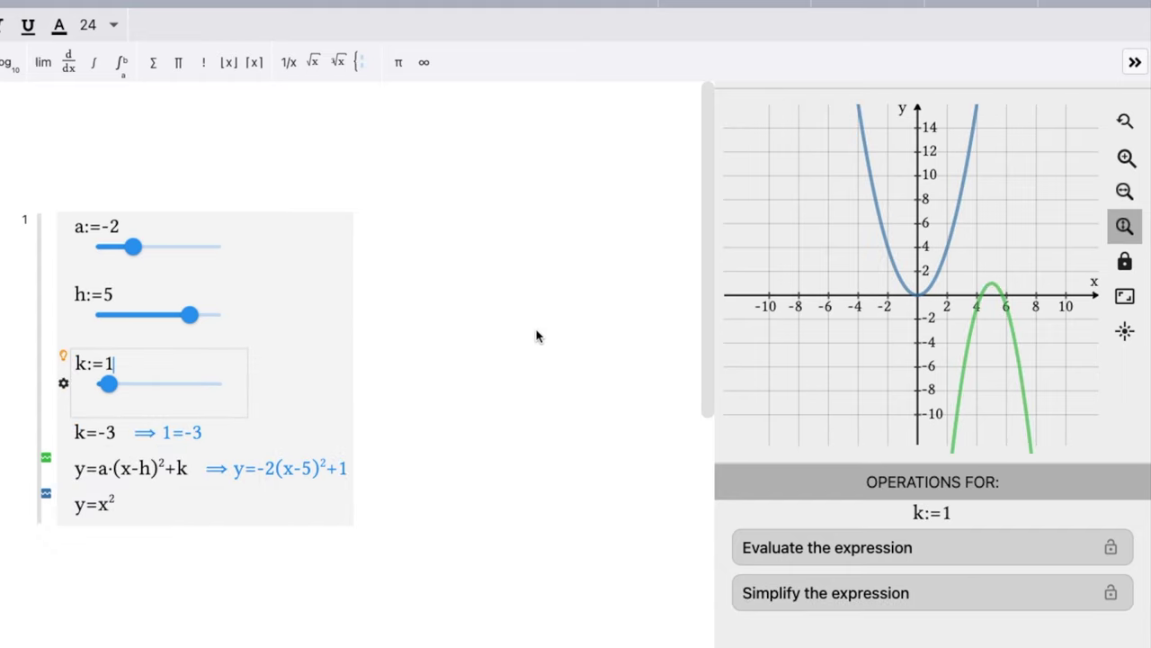
key(BackSpace)
text(-)
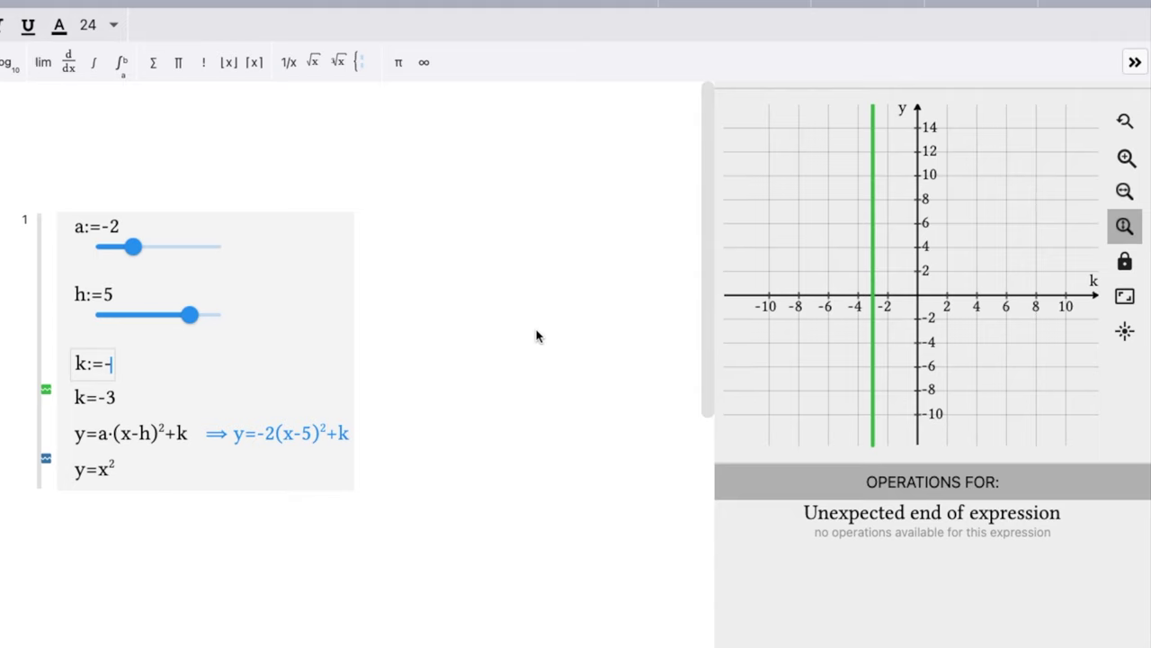
text(3)
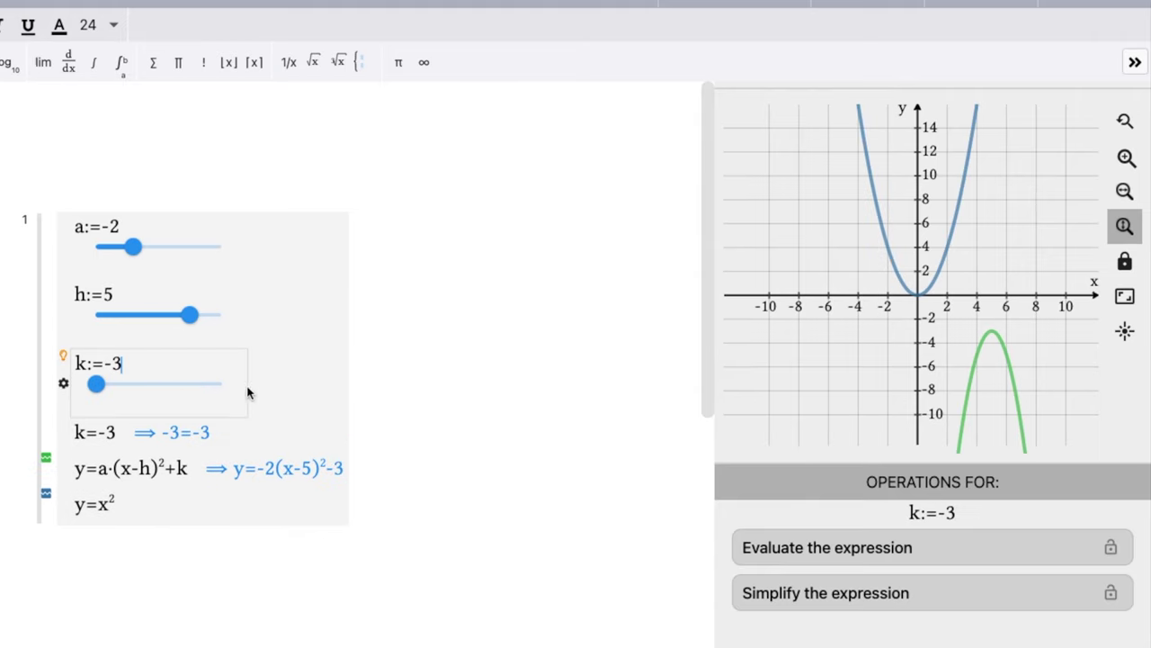
click(206, 432)
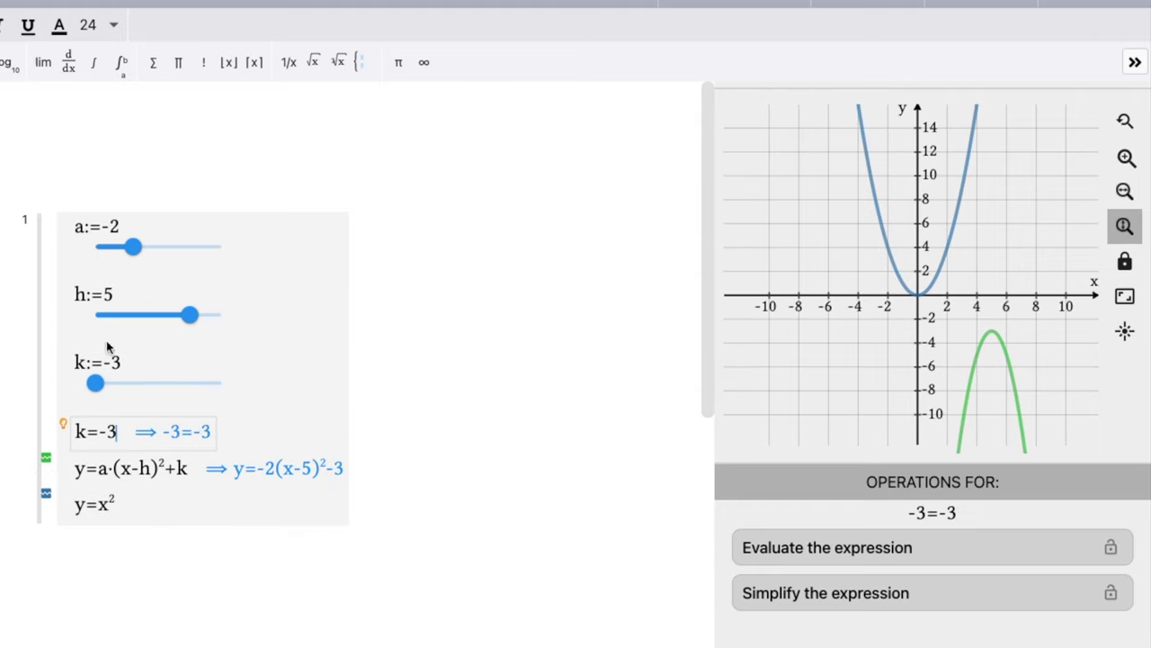
Delete the leftover k=-3 row and drag the k slider to 1.
key(BackSpace)
key(BackSpace)
key(BackSpace)
key(BackSpace)
key(BackSpace)
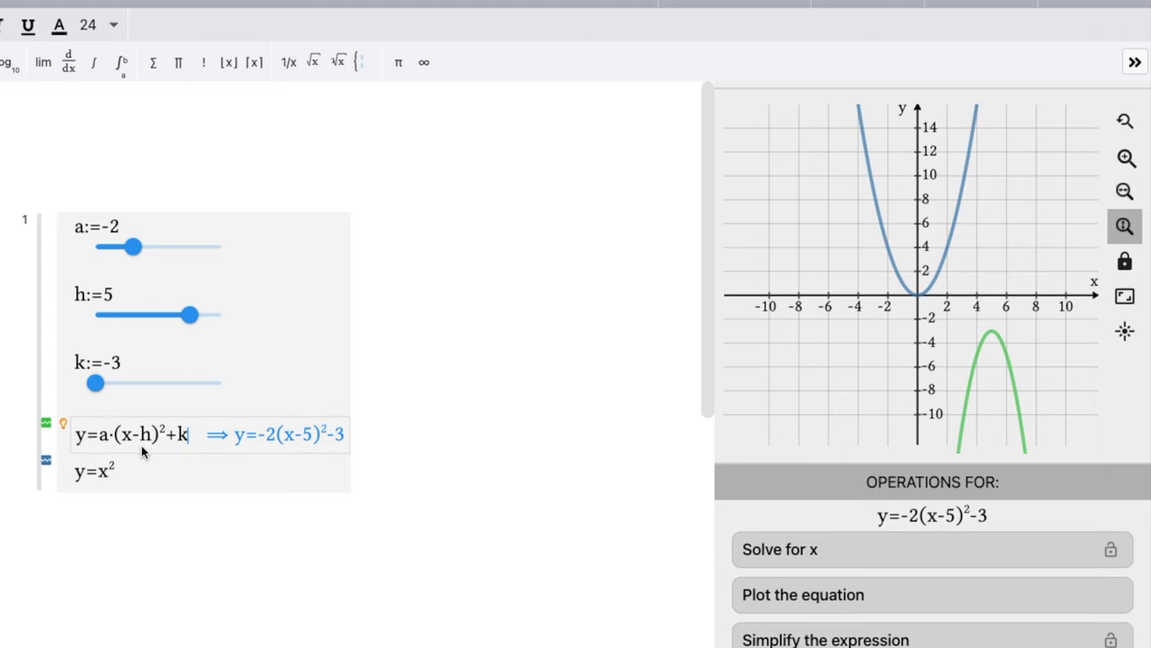
drag(96, 383, 133, 388)
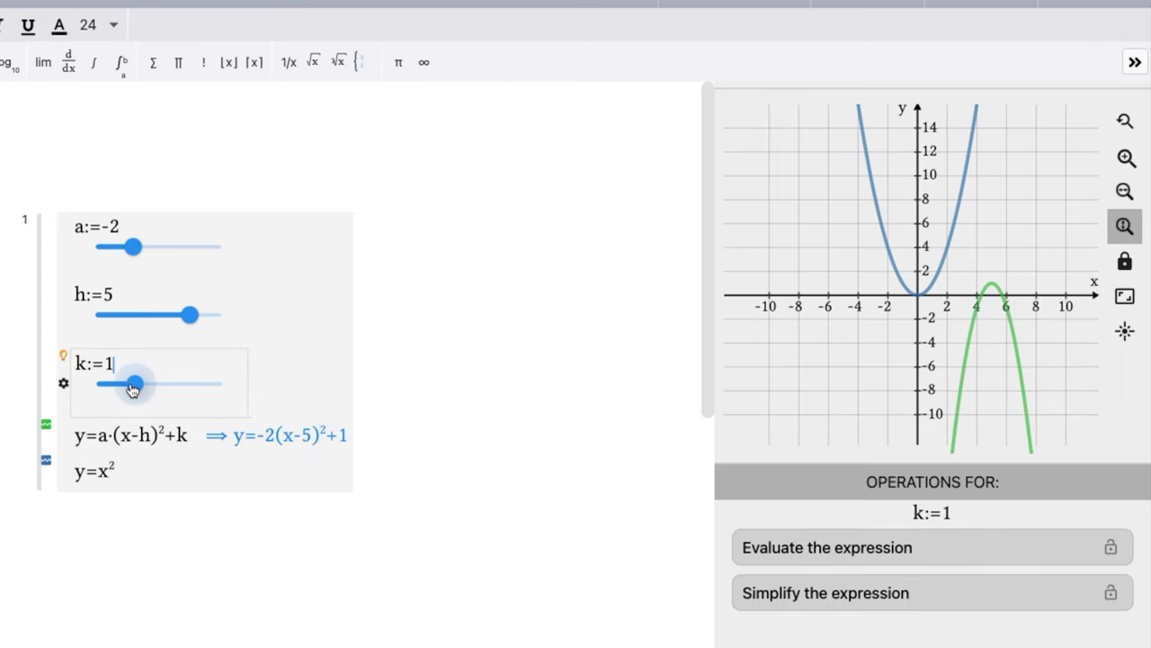